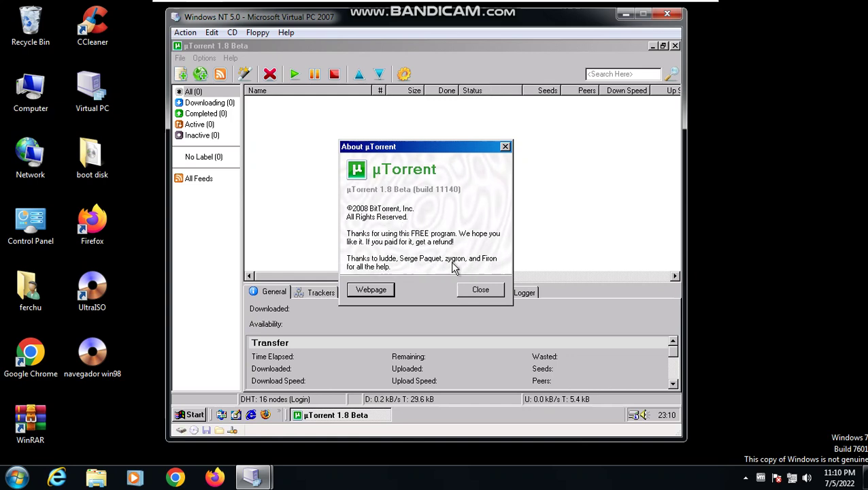
- Dismiss the µTorrent version information and exit µTorrent
click(472, 291)
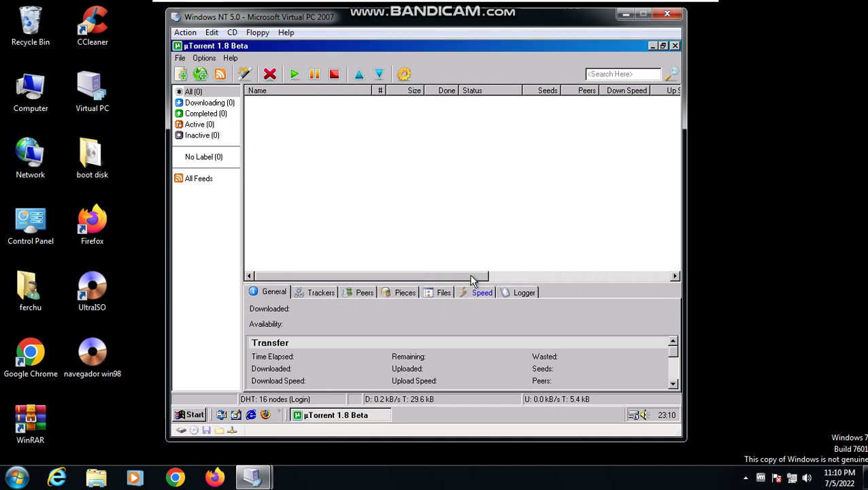
click(676, 47)
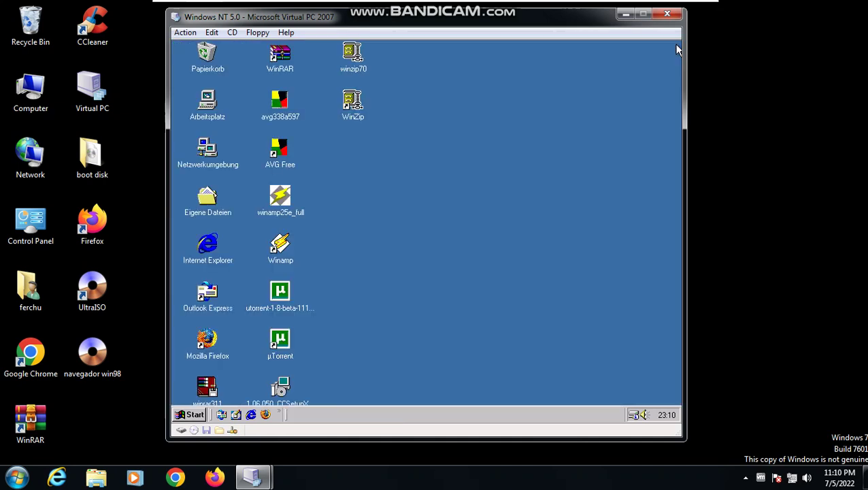
- Launch Winamp in the virtual machine and play the demo track from its playlist
double_click(285, 251)
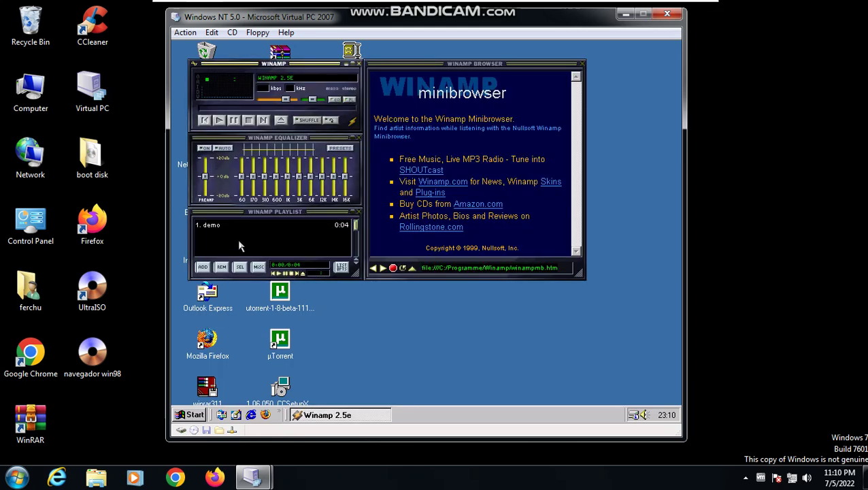
click(219, 120)
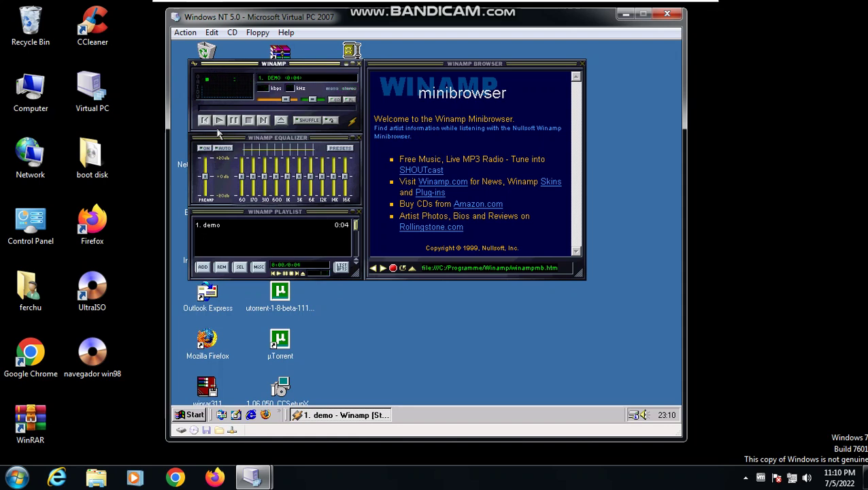
- Look through Winamp's About information, including credits, keyboard info, history and links, and close Winamp
click(350, 123)
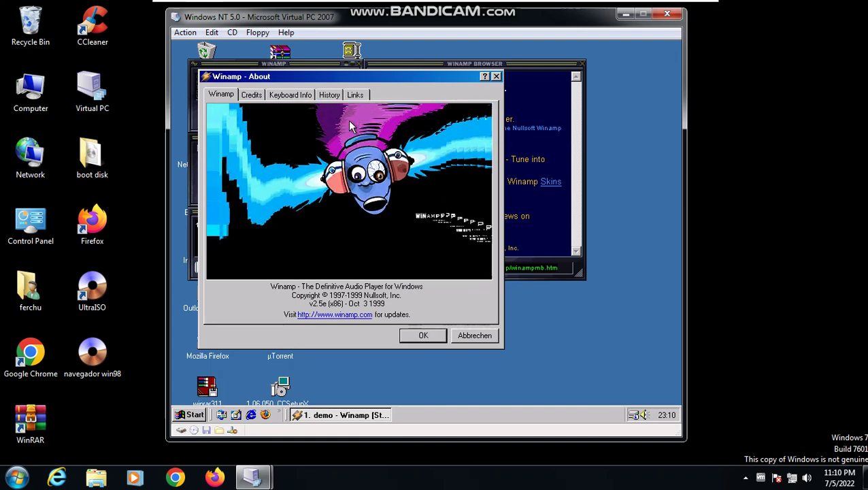
click(249, 98)
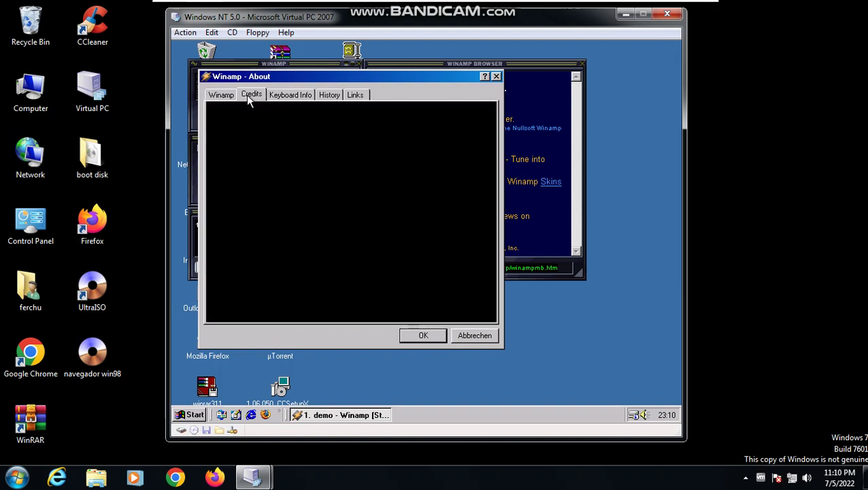
click(297, 98)
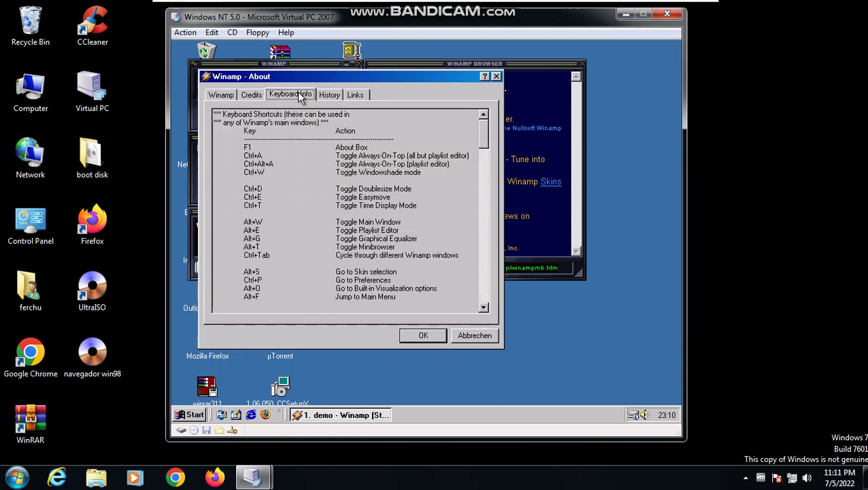
click(325, 95)
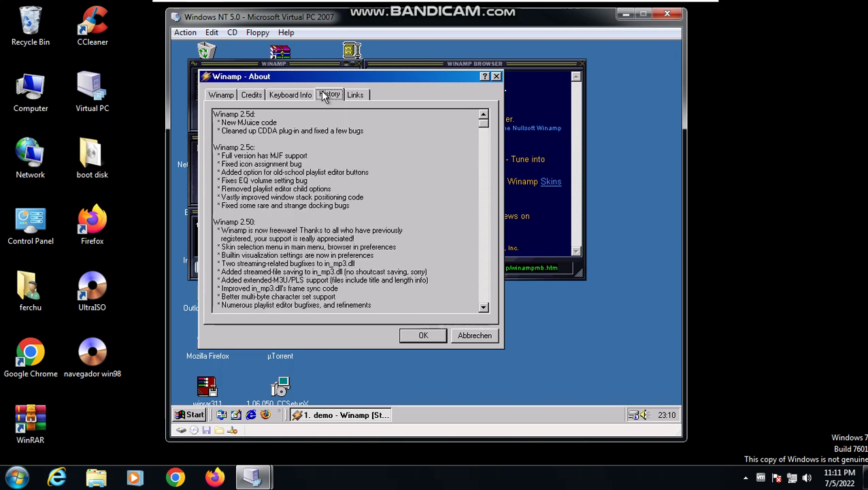
click(359, 95)
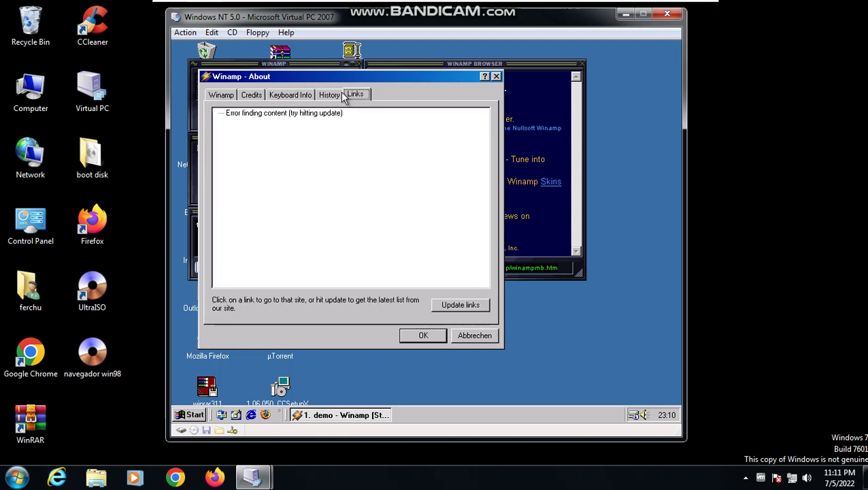
click(212, 96)
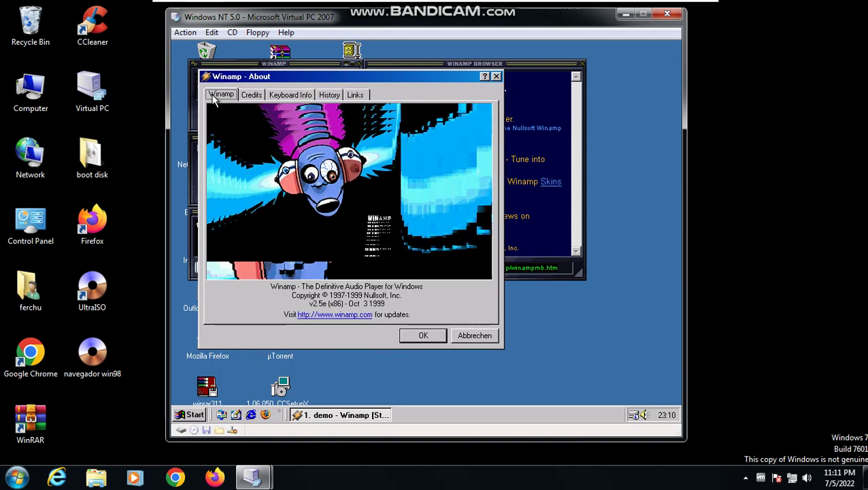
click(480, 336)
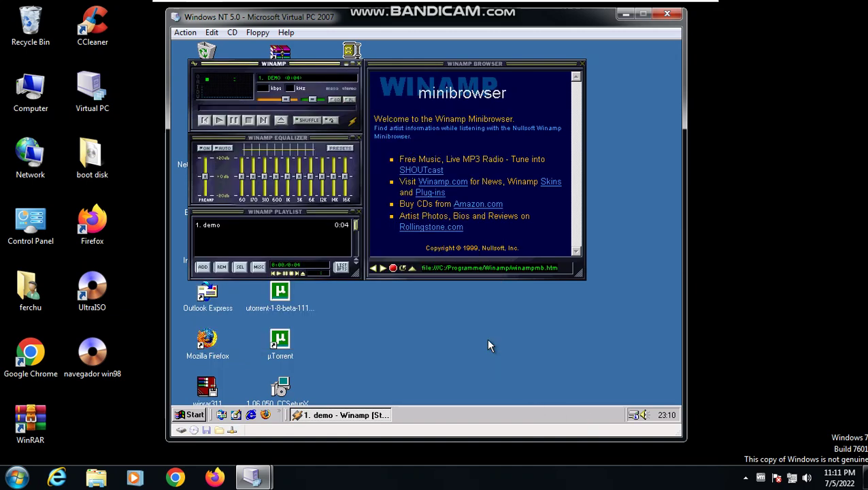
click(359, 64)
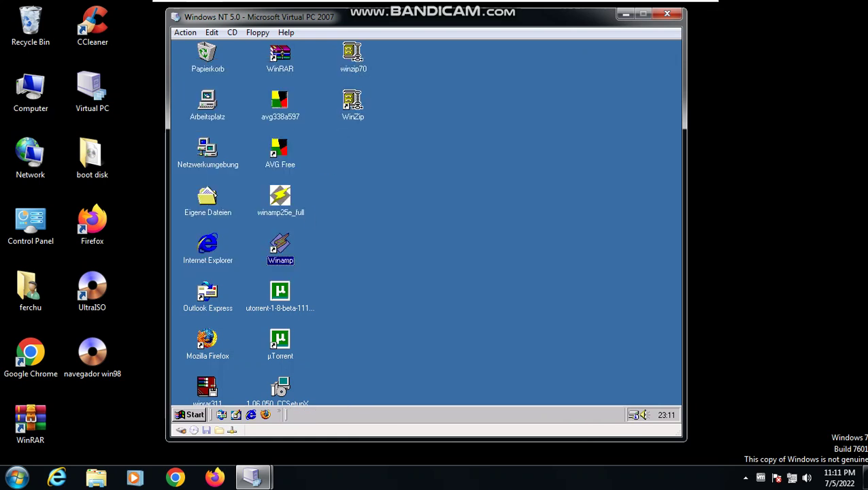
- Launch Windows Media Player from the multimedia accessories and move its window up so it fits fully on the desktop
click(192, 415)
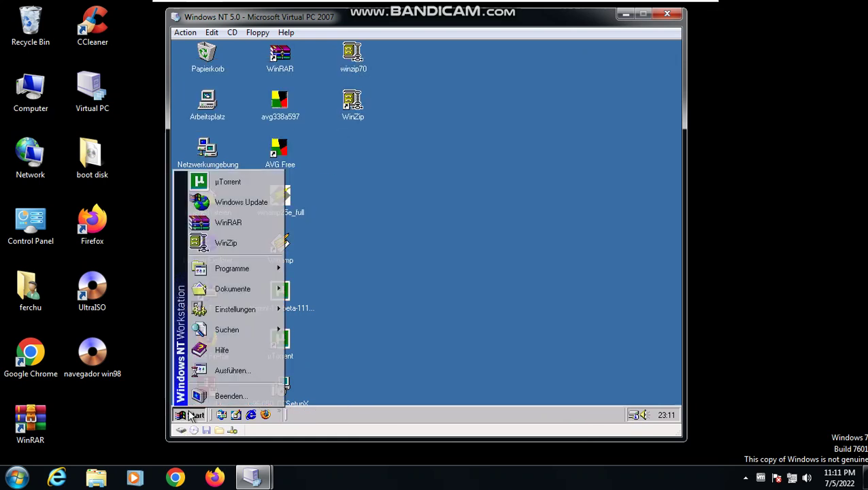
mouse_move(262, 268)
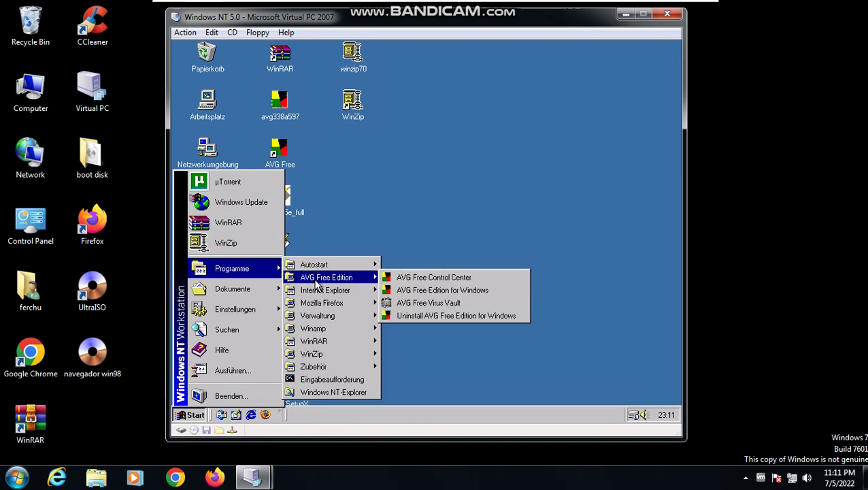
mouse_move(323, 304)
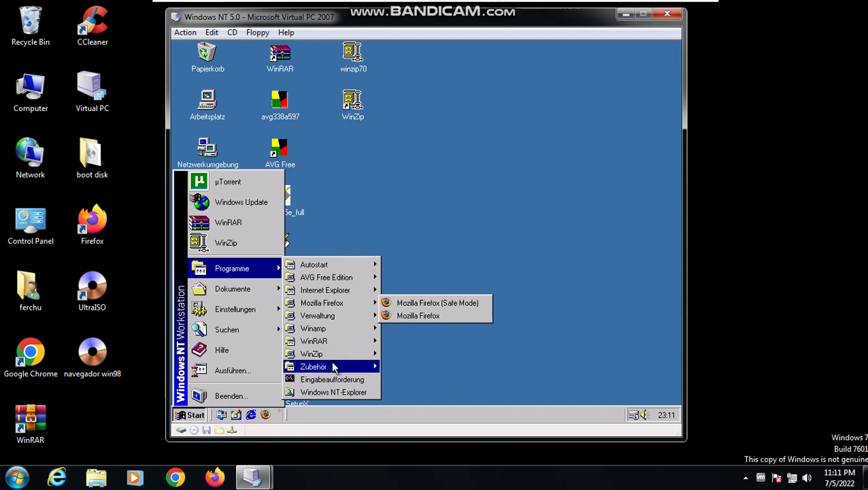
mouse_move(333, 367)
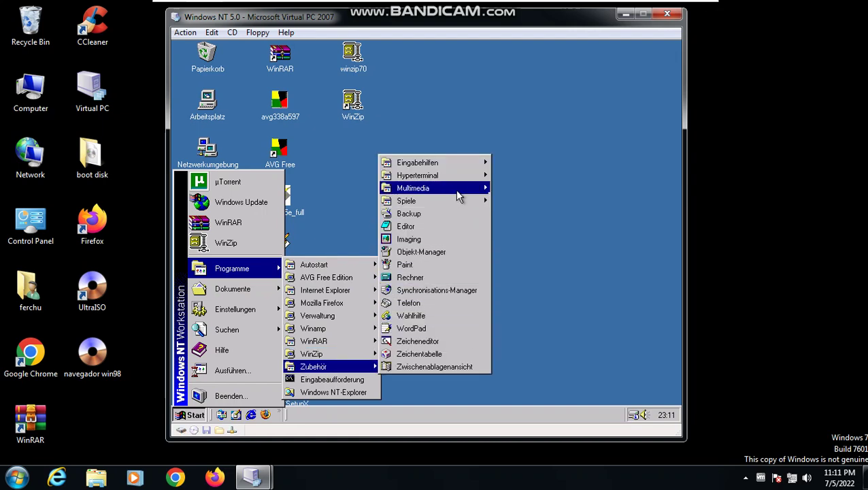
mouse_move(459, 194)
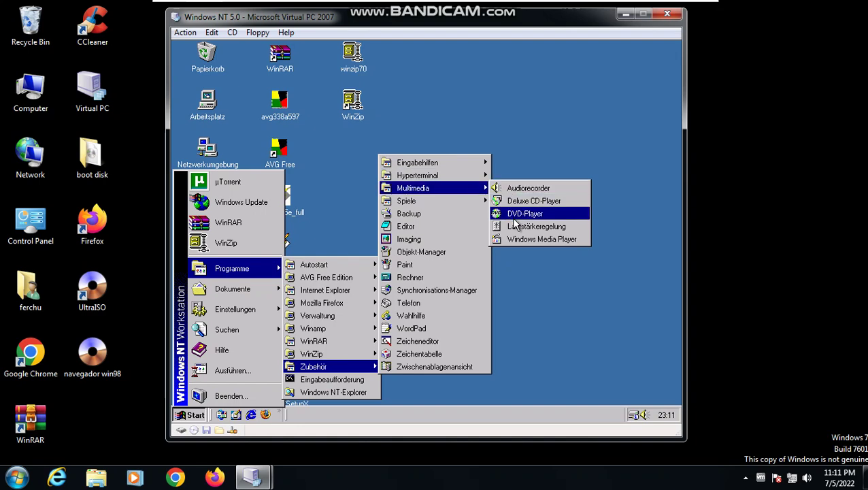
click(512, 240)
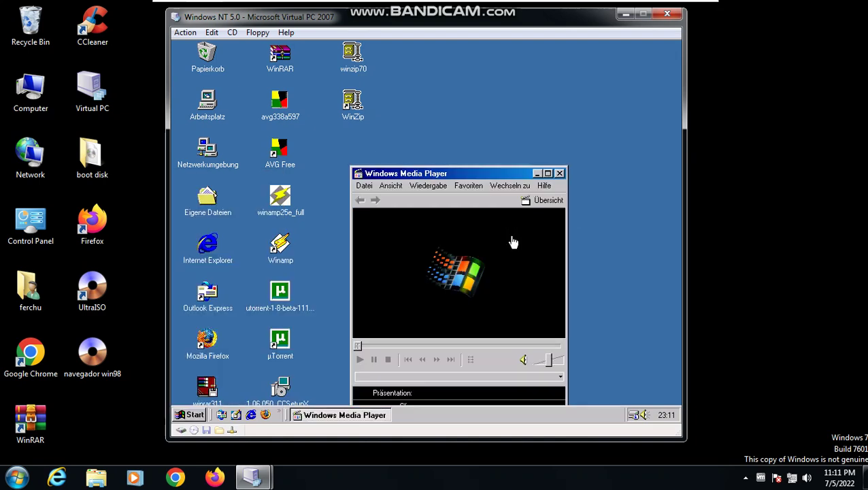
drag(493, 176, 467, 130)
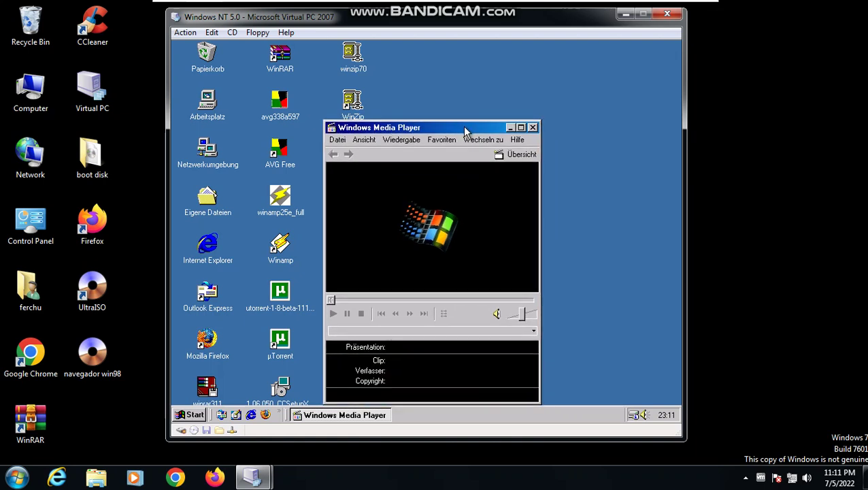
- Check the version information of Windows Media Player and close the player
click(516, 139)
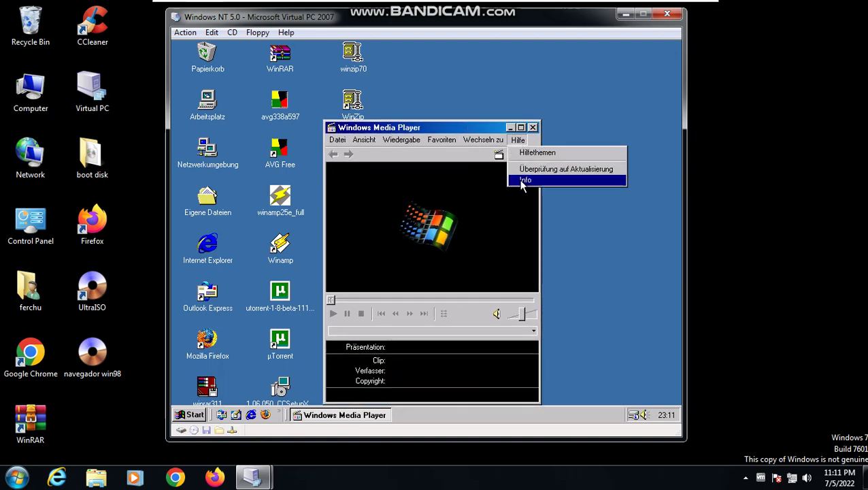
click(522, 183)
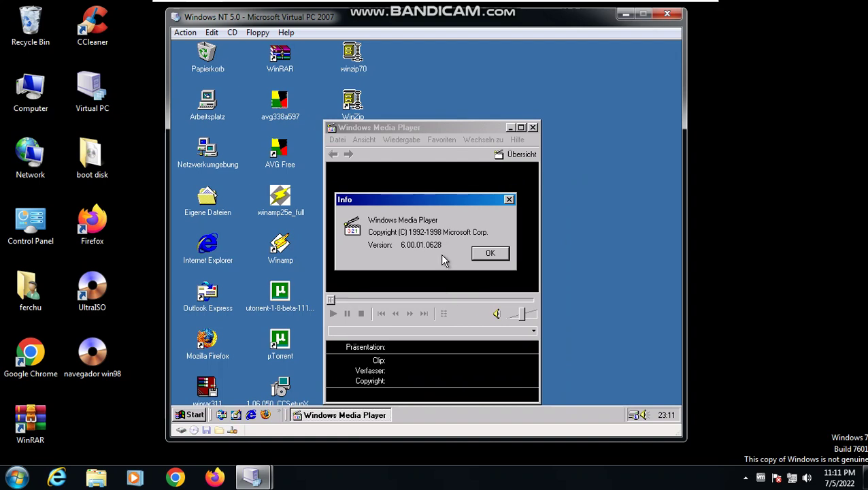
click(491, 253)
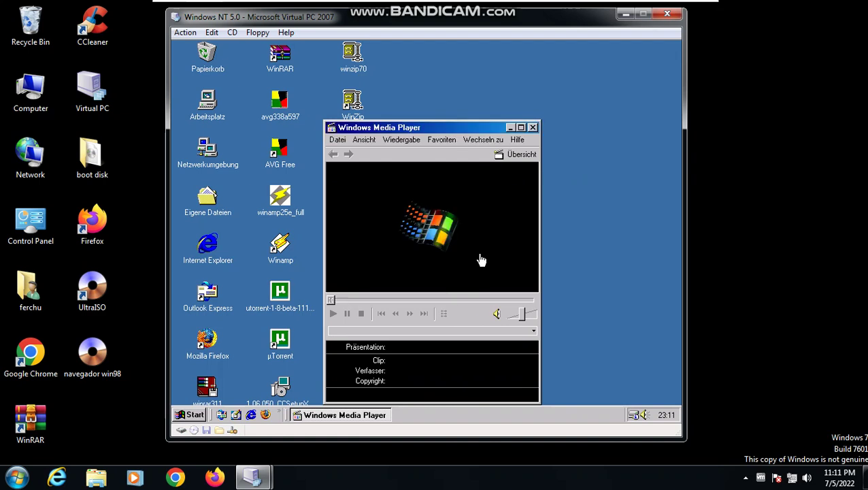
click(533, 128)
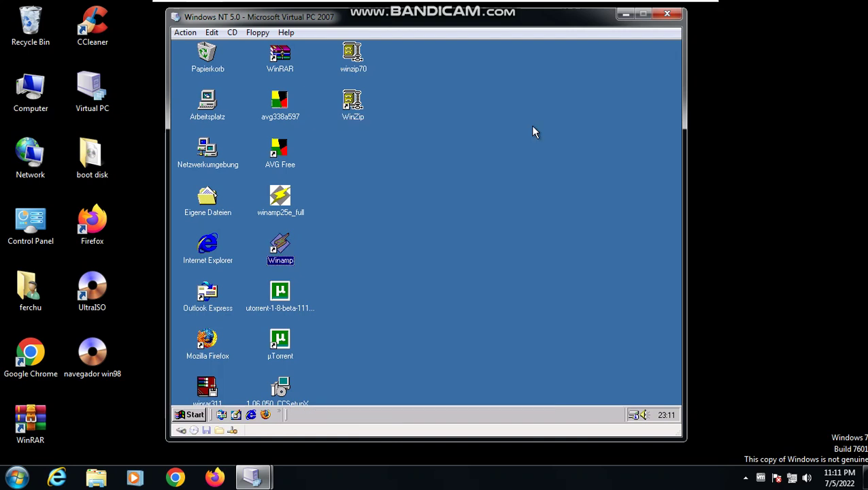
- Show the system volume control of the virtual machine and dismiss it without changing the level
click(645, 416)
click(647, 416)
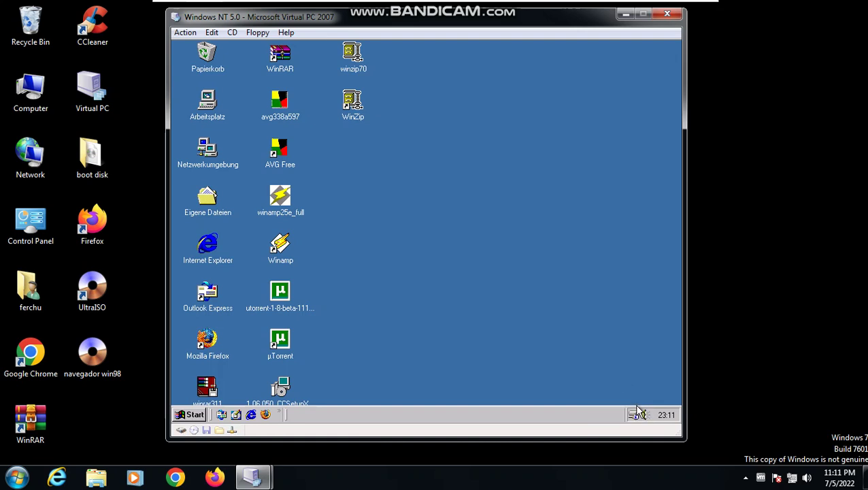
double_click(645, 415)
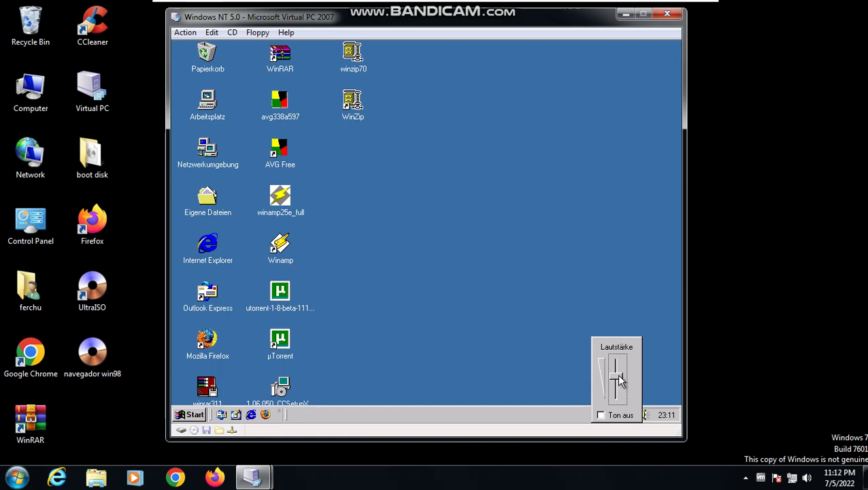
click(426, 237)
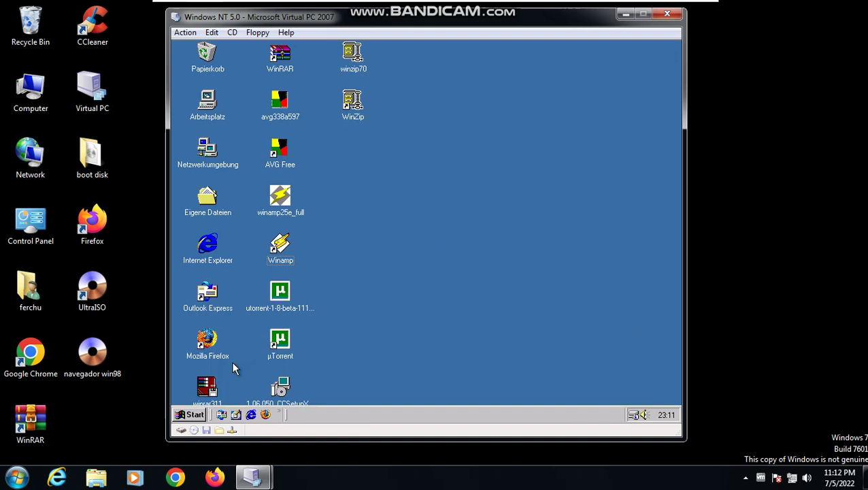
- Open a command prompt (Eingabeaufforderung), run ver, and start the MS-DOS Editor with edit
click(180, 415)
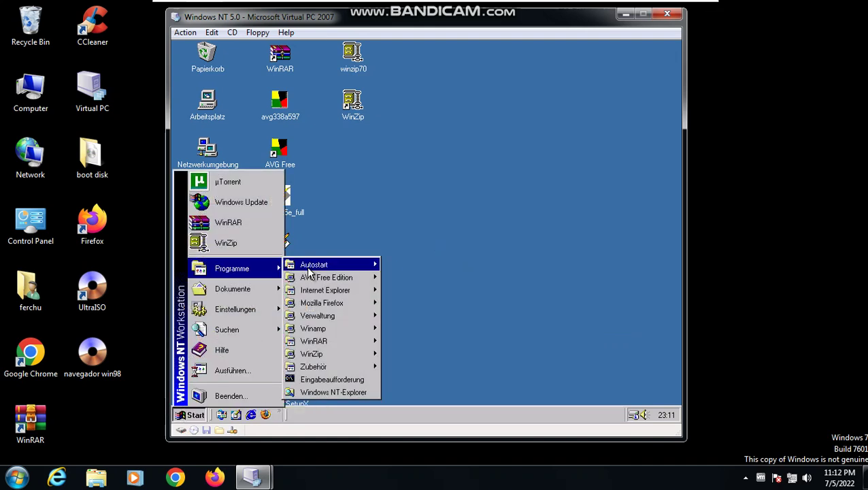
click(323, 379)
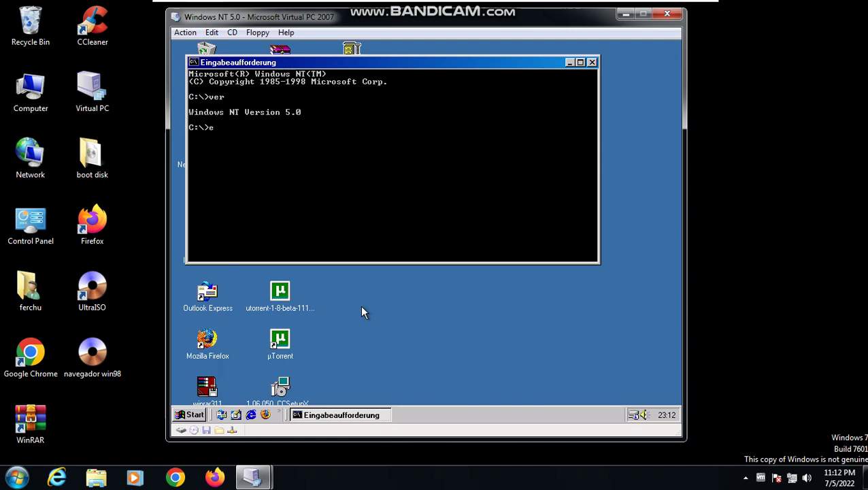
key(Return)
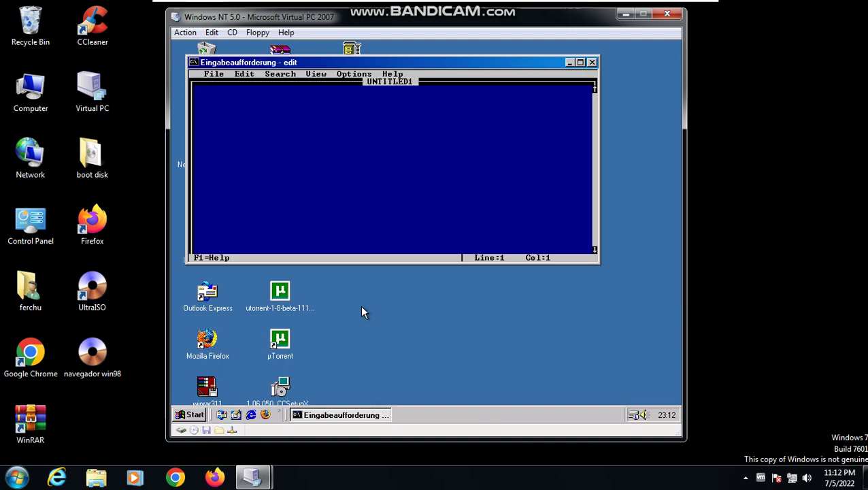
- Check the MS-DOS Editor's version information and force the command prompt window to end
click(393, 74)
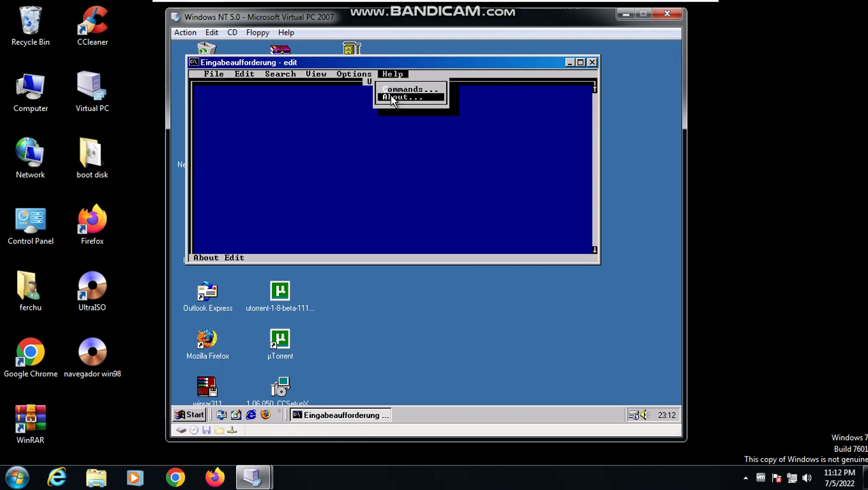
click(394, 98)
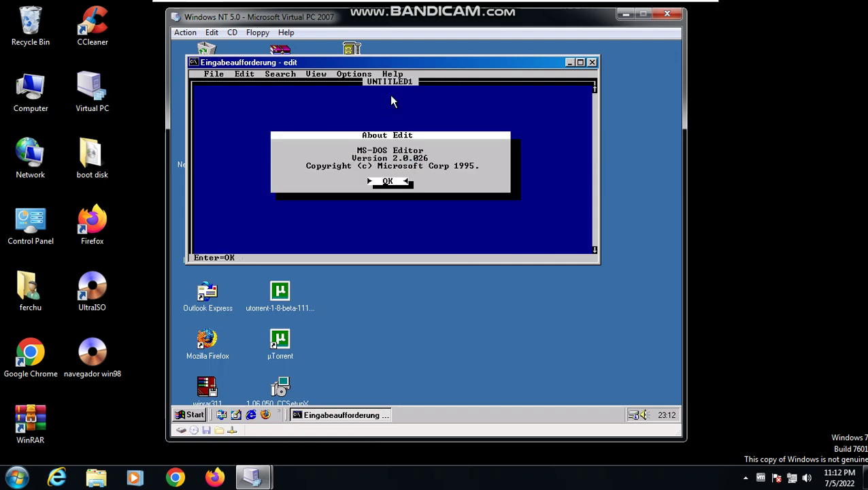
click(387, 182)
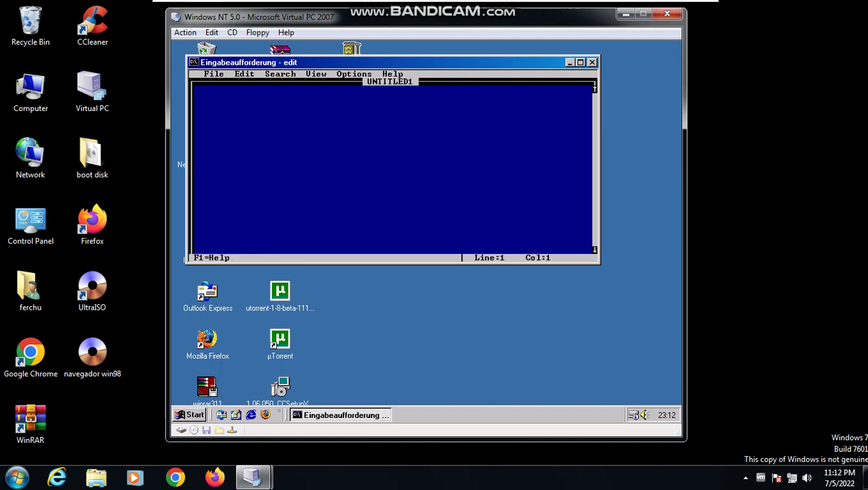
click(592, 63)
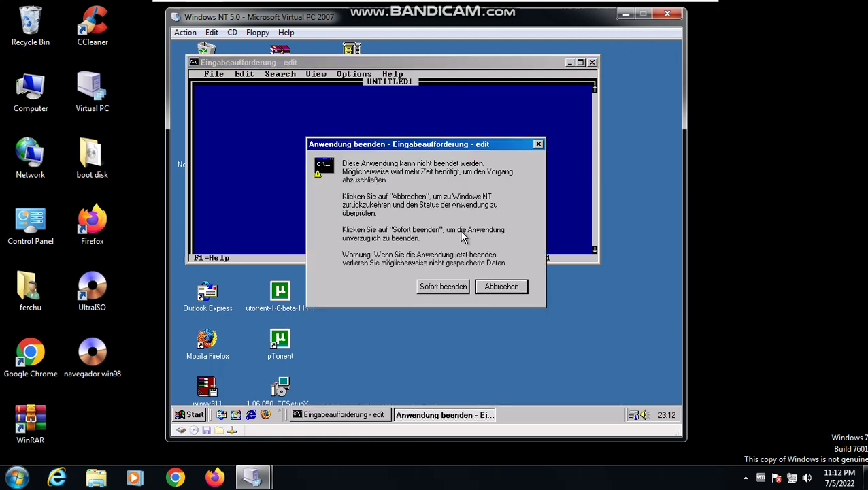
click(443, 287)
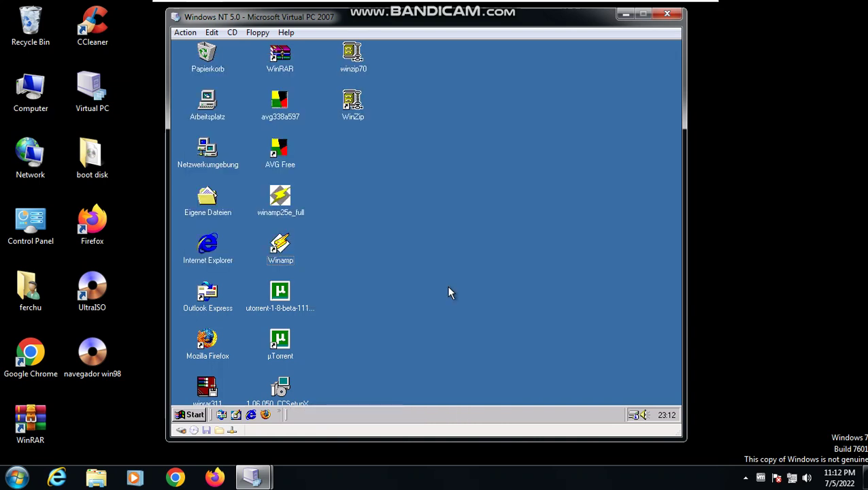
- Start Paint from the accessories of the virtual machine and enlarge its window to widen the drawing area
click(192, 414)
mouse_move(271, 271)
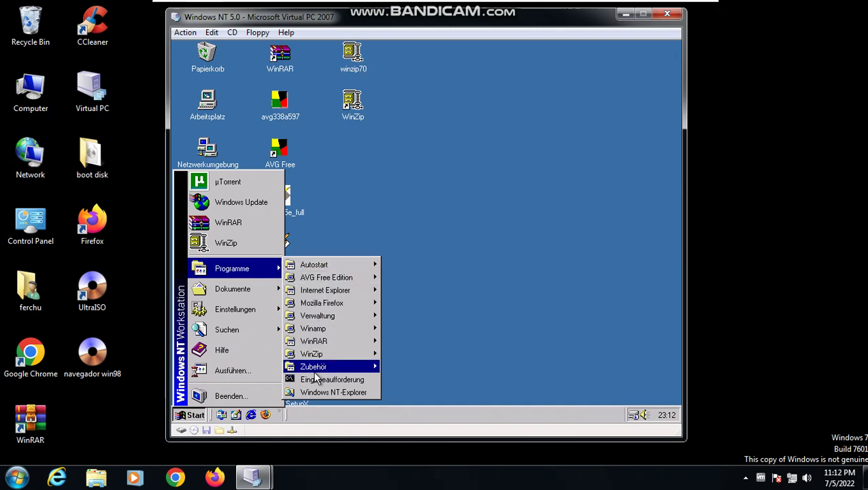
mouse_move(315, 371)
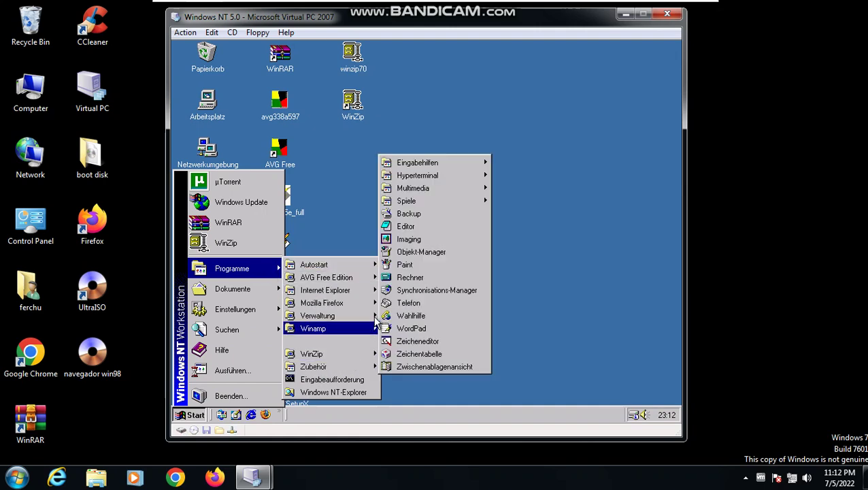
click(418, 270)
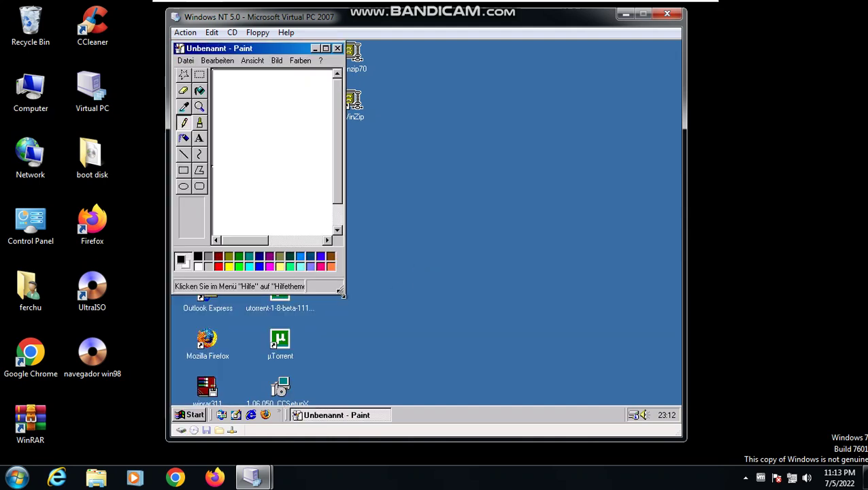
mouse_move(341, 293)
mouse_down()
mouse_move(448, 374)
mouse_move(482, 379)
mouse_move(490, 376)
mouse_move(469, 313)
mouse_up()
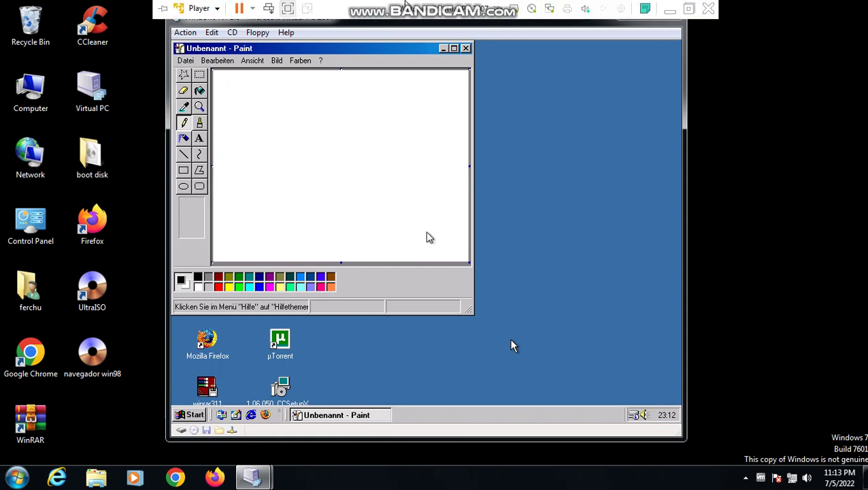
key(alt+Tab)
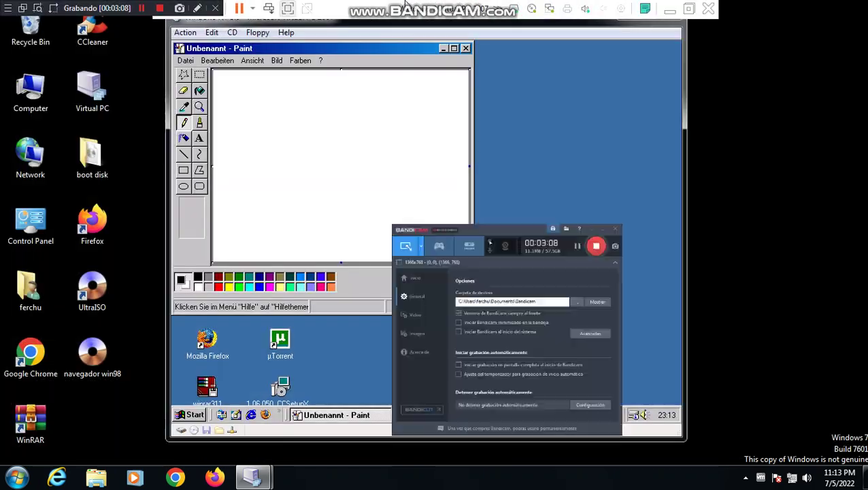
click(141, 8)
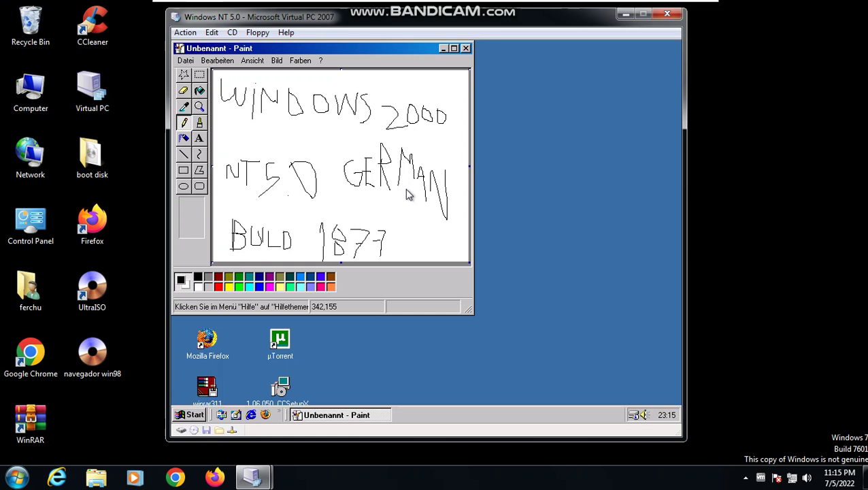
- Check Paint's version information and close Paint without saving the handwritten drawing
click(318, 60)
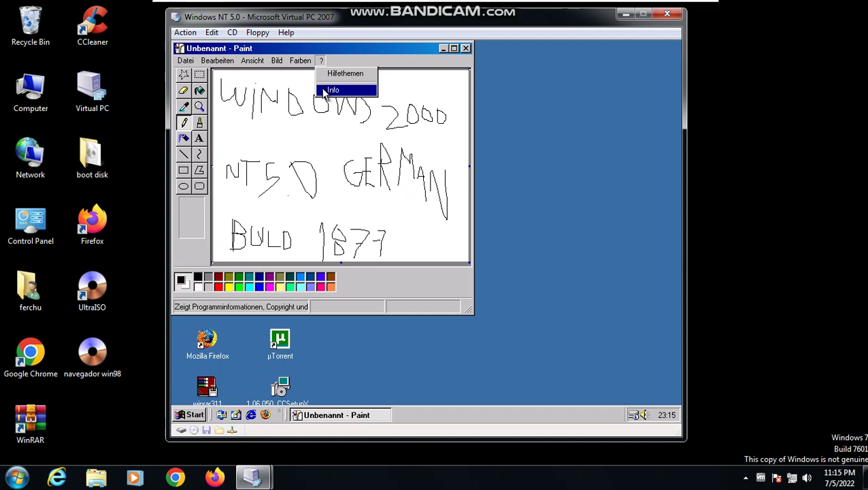
click(326, 91)
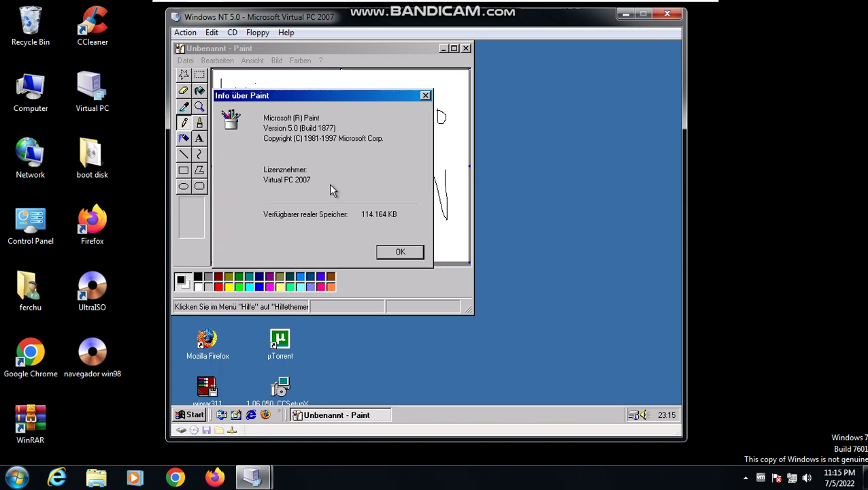
click(400, 252)
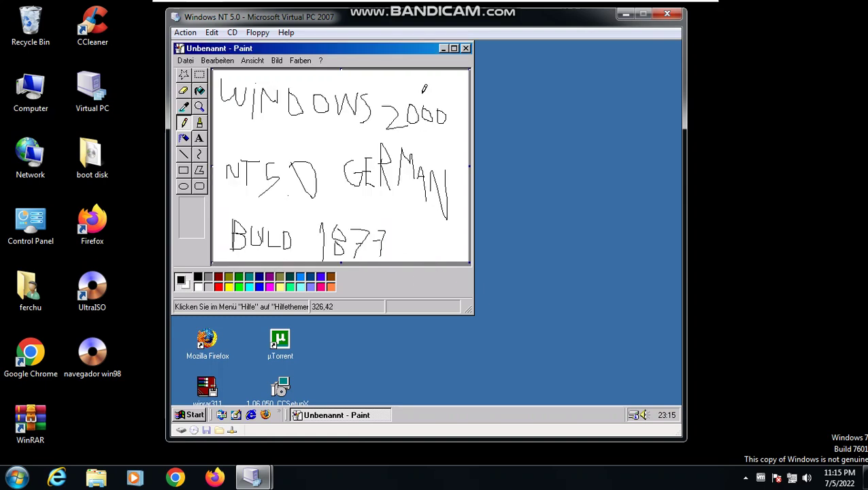
click(465, 49)
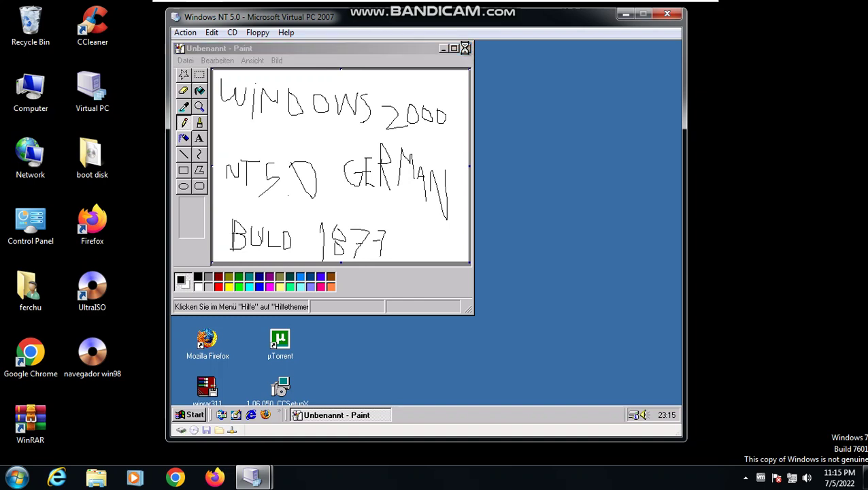
click(324, 202)
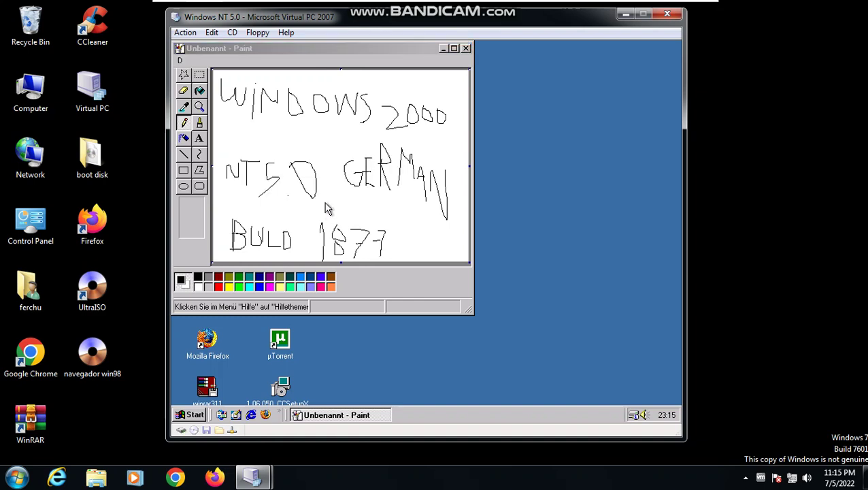
- Start WordPad from the accessories and show its version information
click(193, 415)
mouse_move(214, 271)
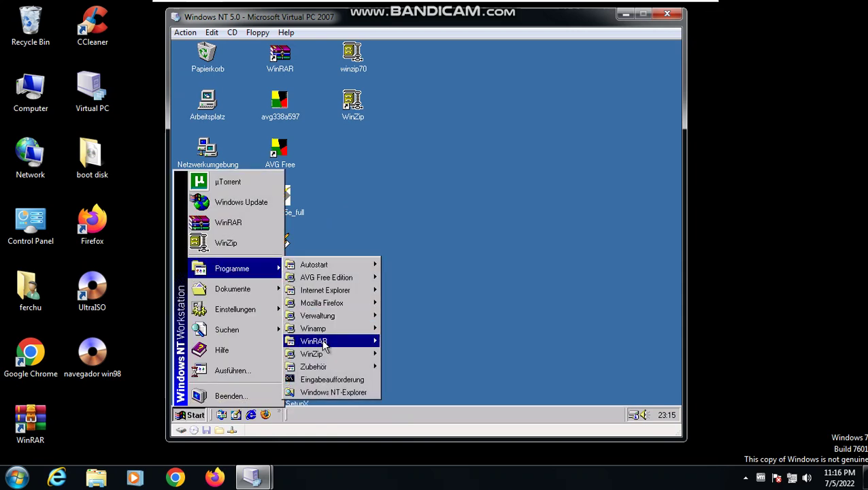
mouse_move(326, 371)
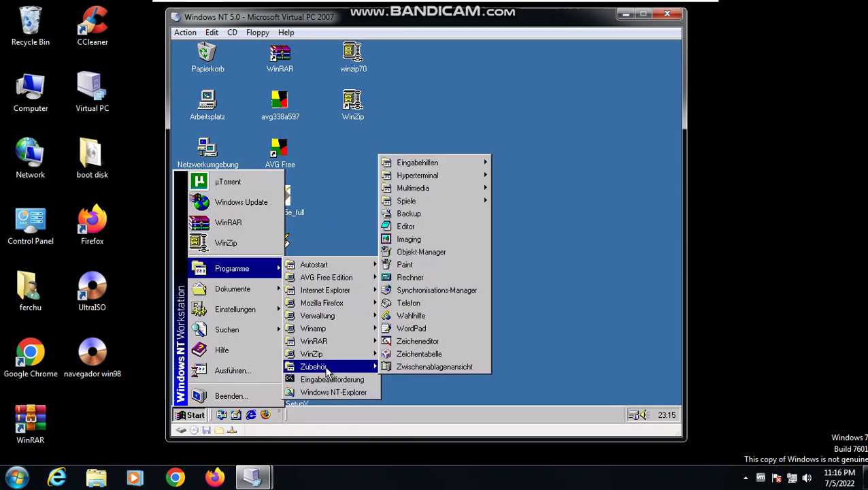
click(411, 329)
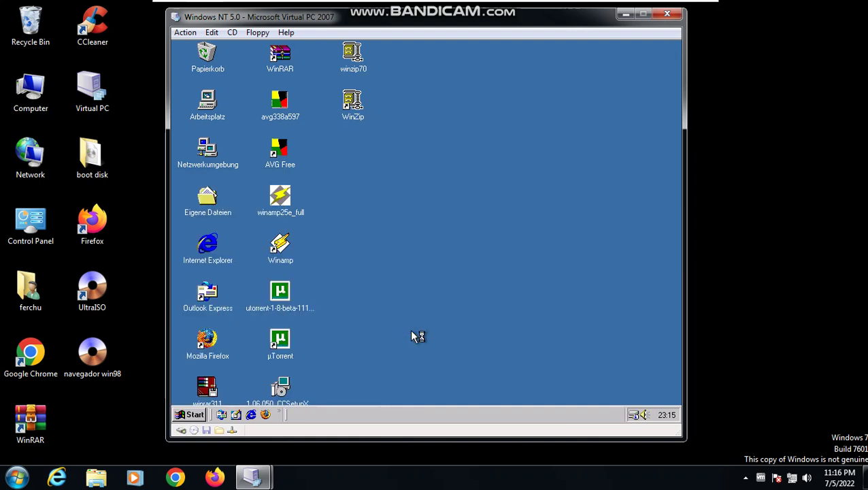
click(378, 106)
click(390, 132)
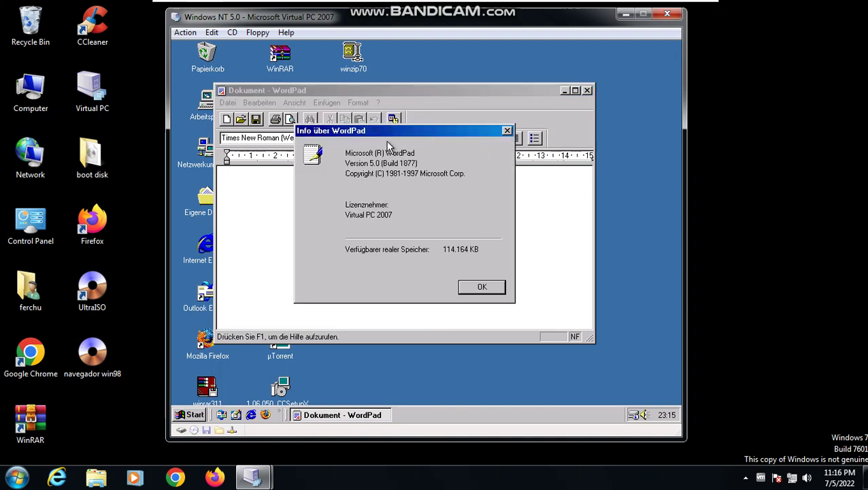
click(469, 287)
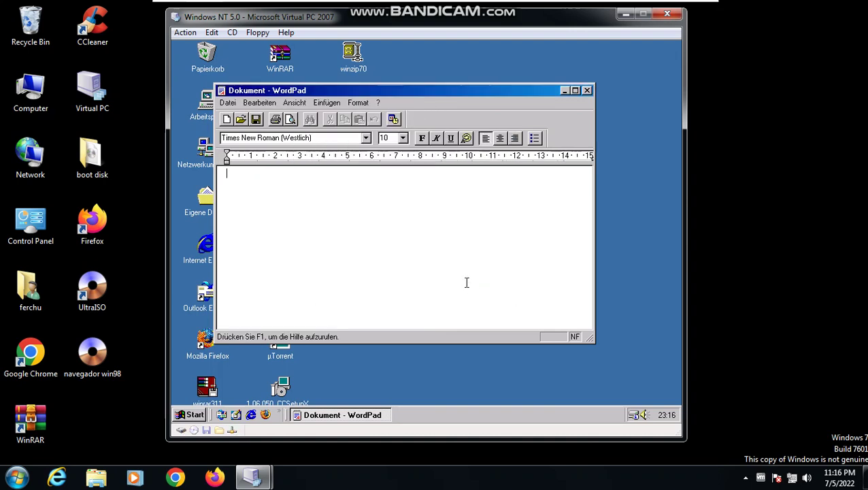
- Check WordPad's version information once more and close WordPad
click(379, 104)
click(385, 132)
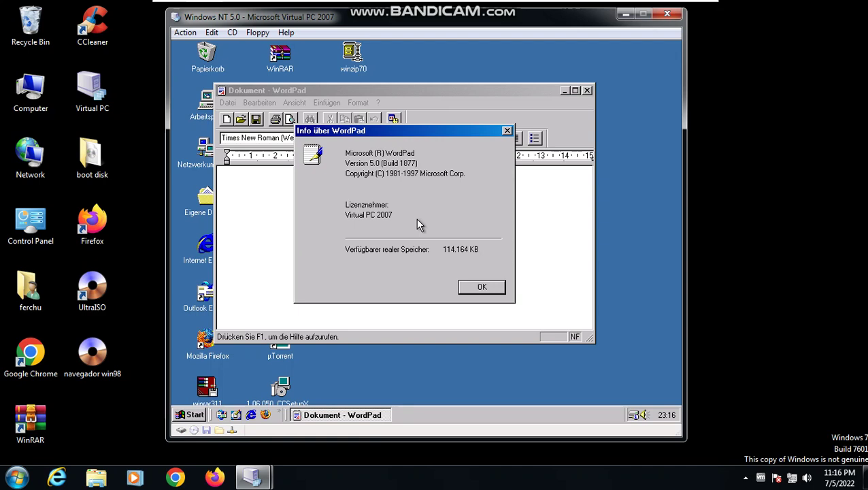
click(483, 287)
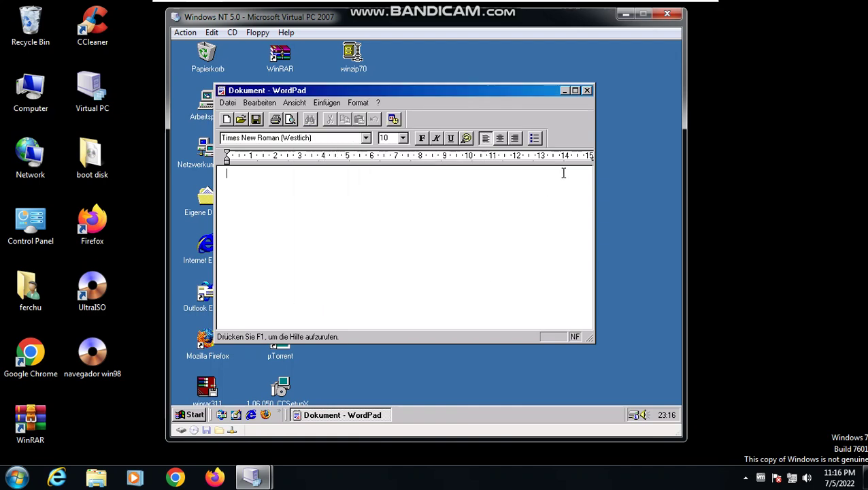
click(586, 90)
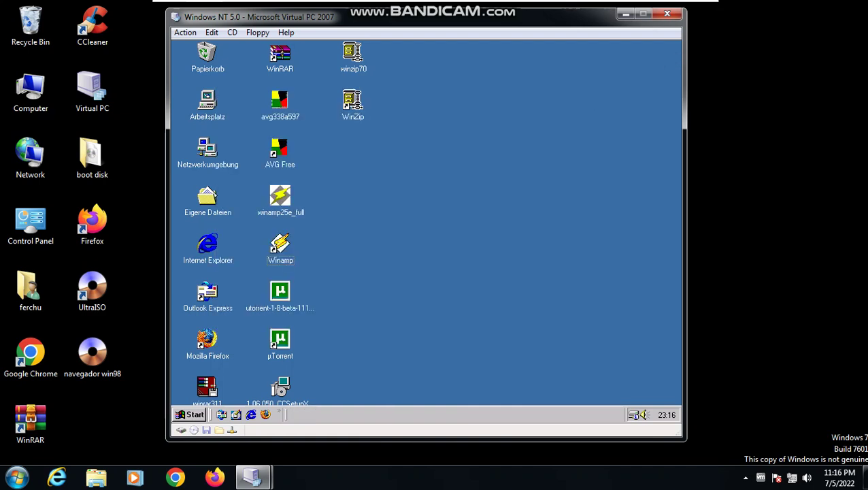
- Launch MineSweeper from the bundled games (Spiele) and turn on its Sound option
click(183, 415)
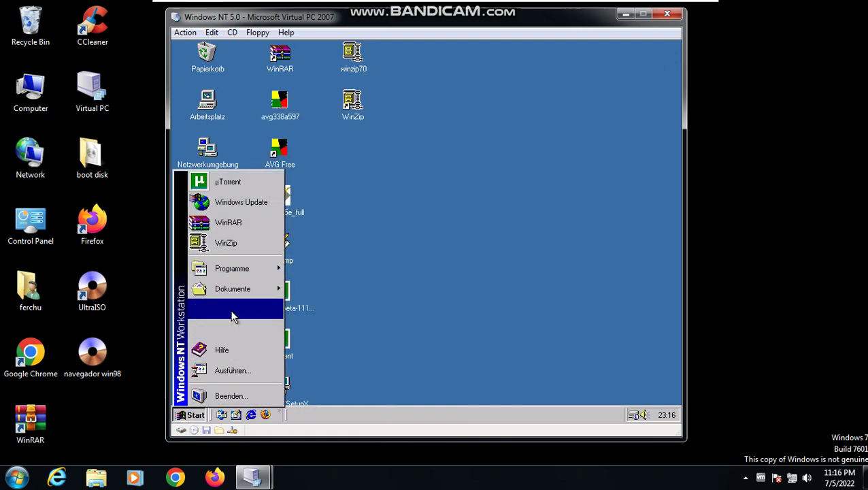
mouse_move(276, 269)
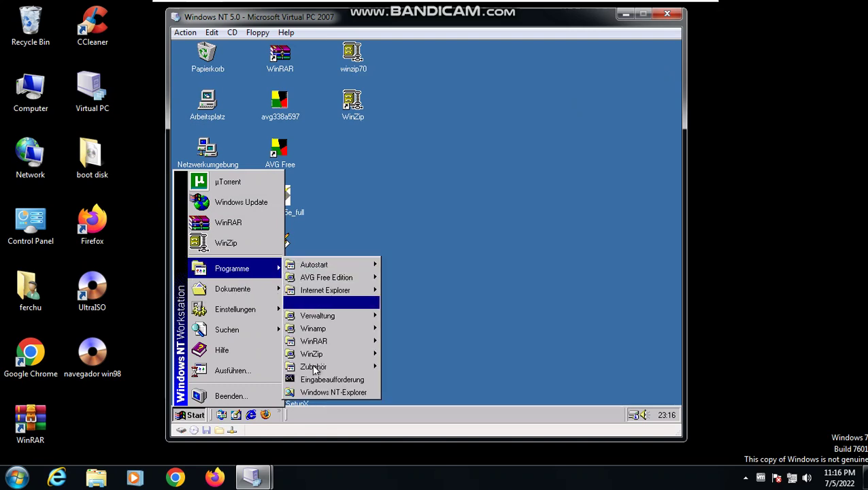
mouse_move(318, 369)
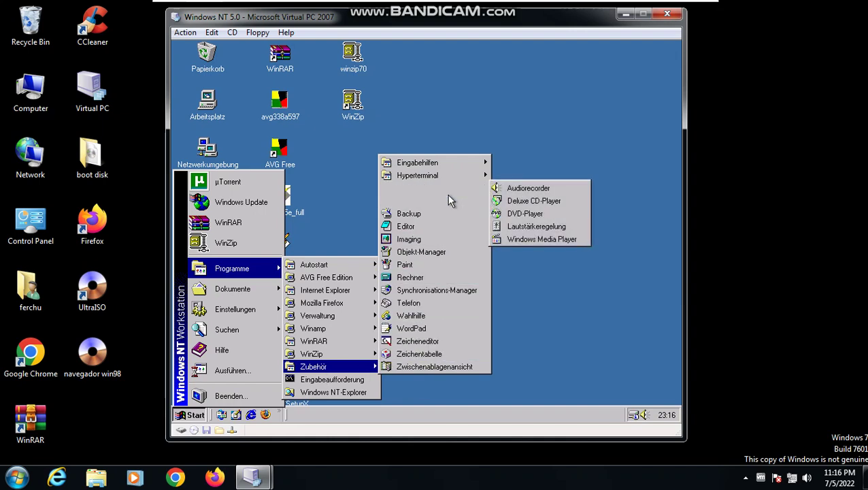
mouse_move(449, 202)
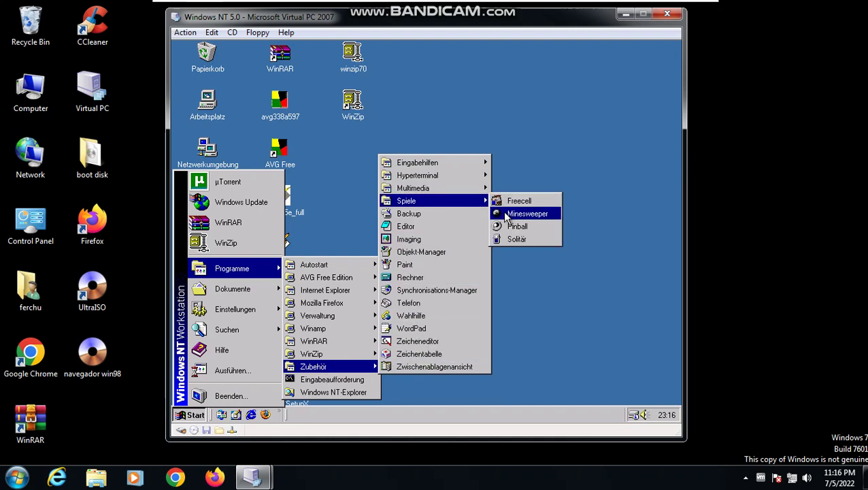
click(505, 213)
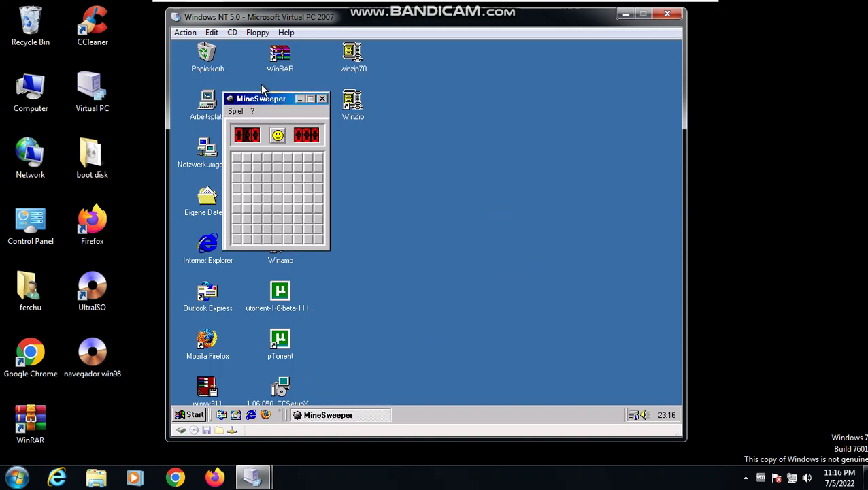
drag(261, 102, 361, 117)
click(336, 126)
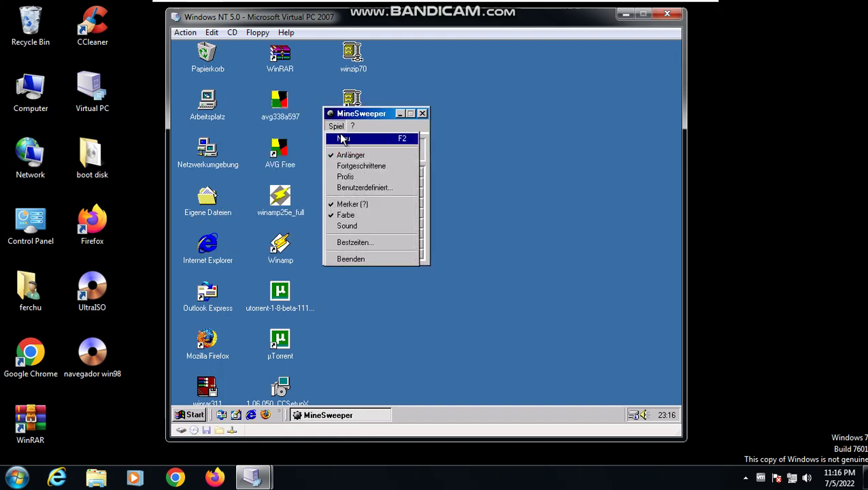
click(348, 226)
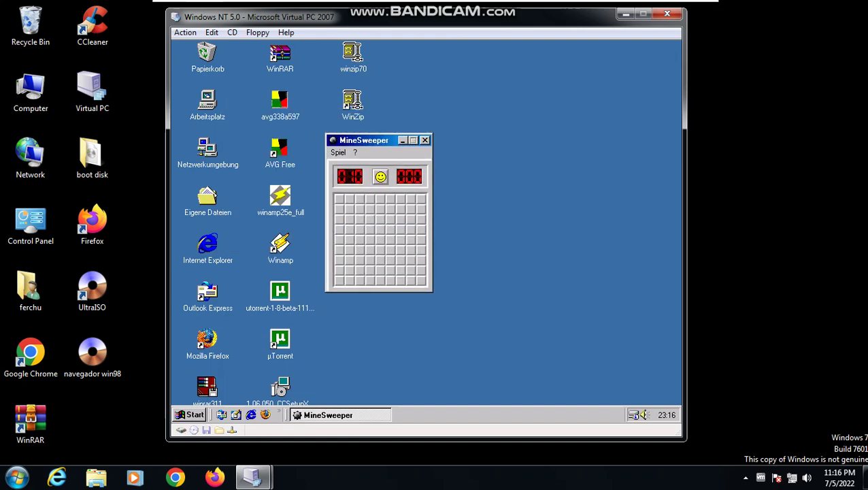
- Play two short MineSweeper rounds by uncovering a few fields, resetting the board after each round
click(354, 206)
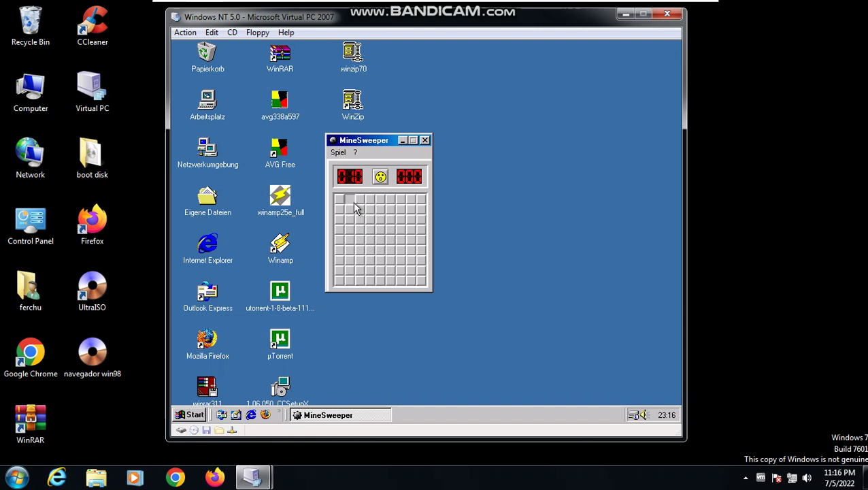
click(350, 240)
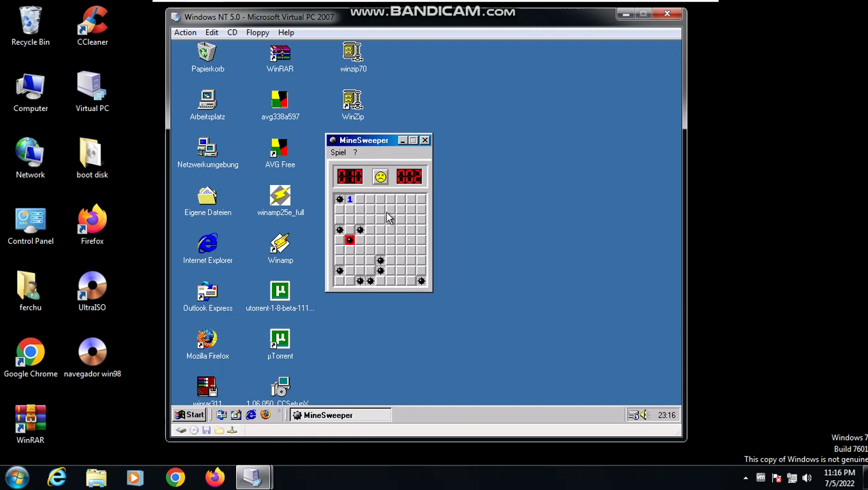
click(381, 177)
click(379, 231)
click(364, 250)
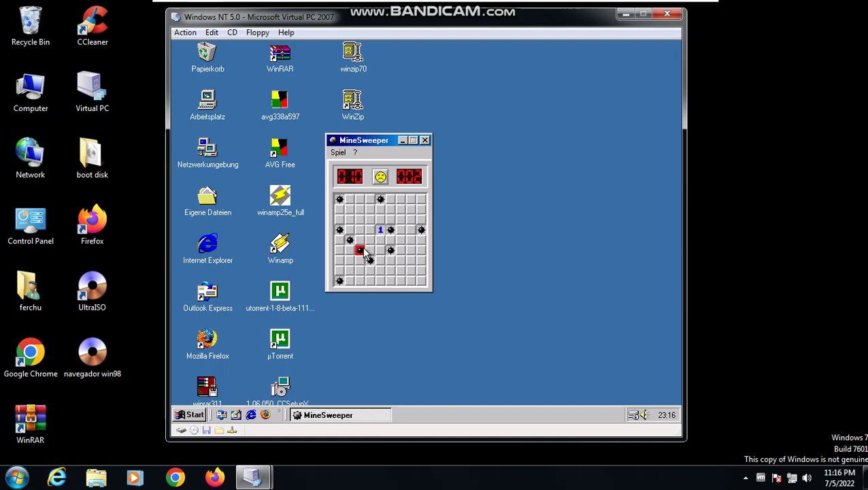
click(380, 176)
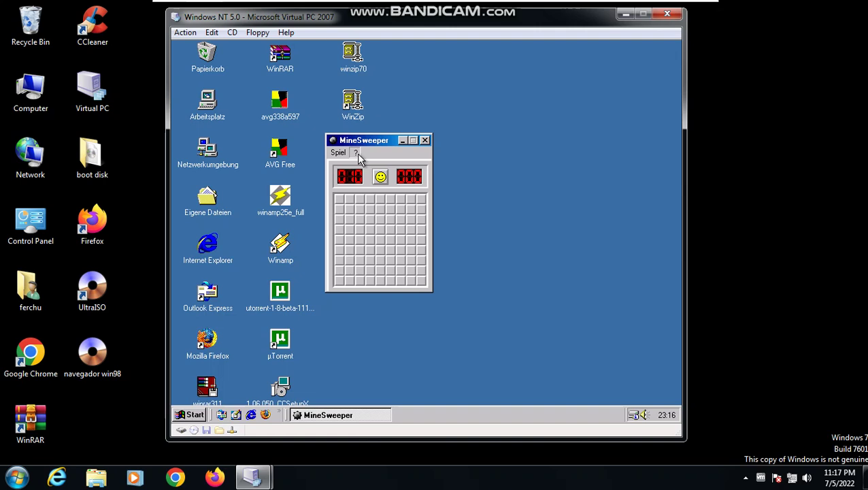
- Check MineSweeper's version information and close the game
click(355, 153)
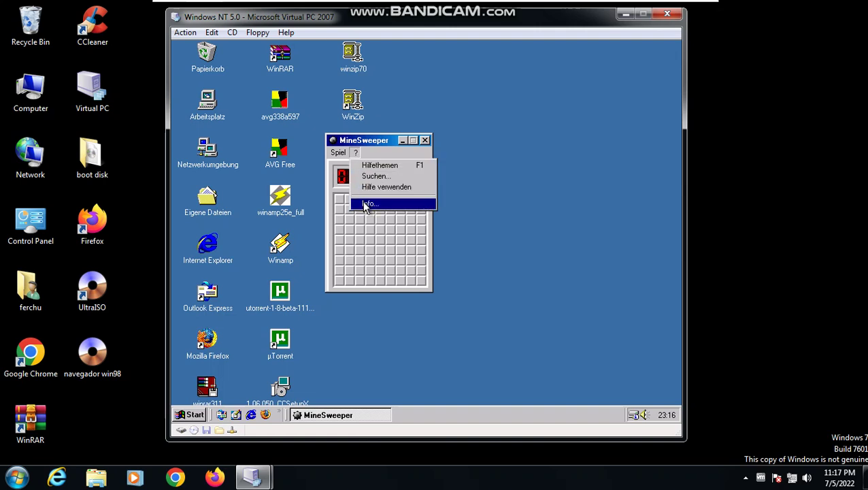
click(367, 204)
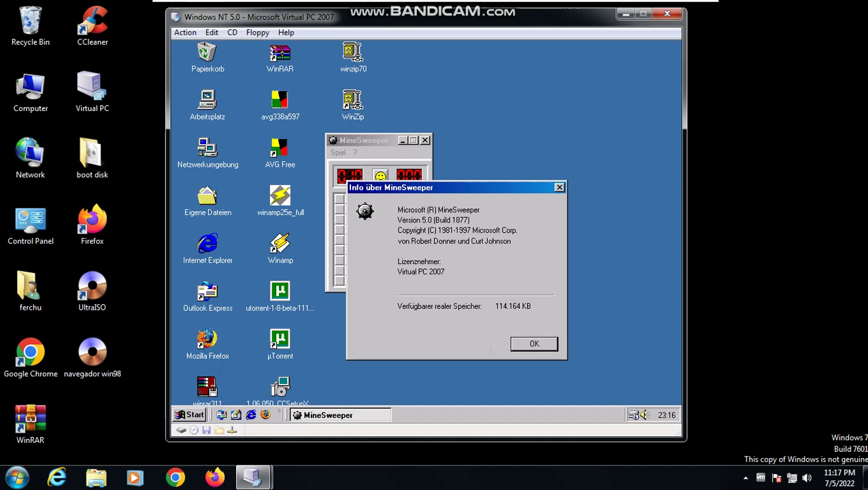
click(538, 341)
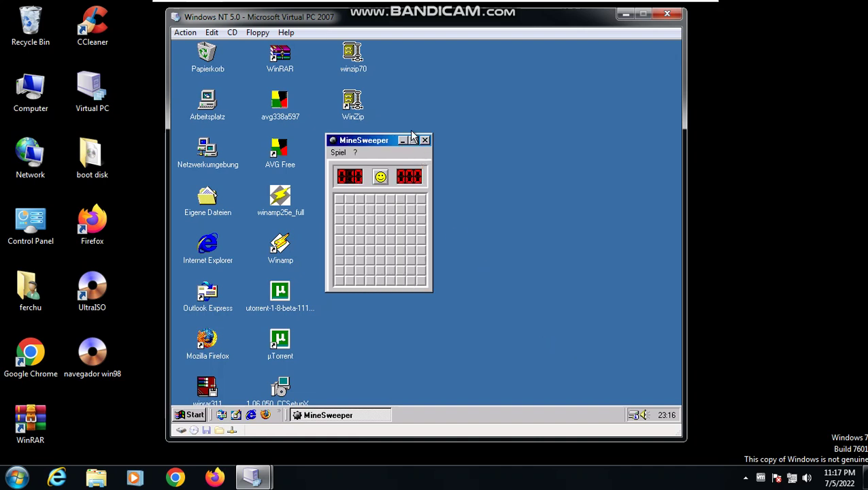
click(425, 141)
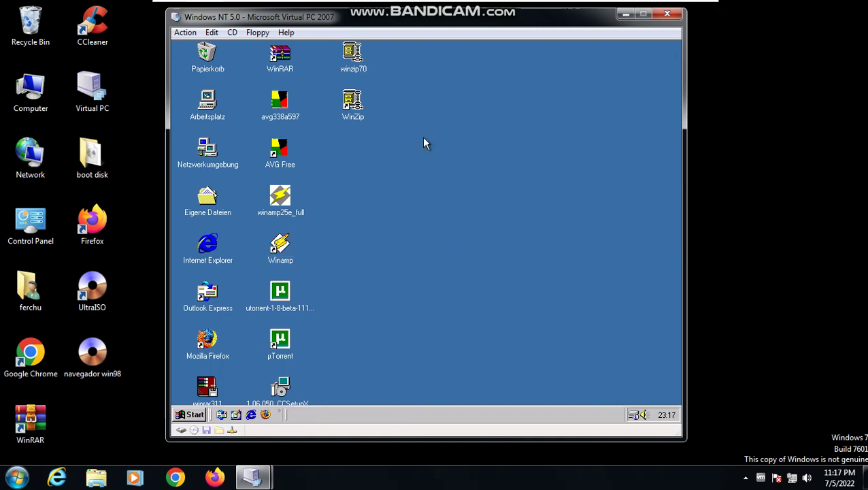
- Shut down the Windows NT 5.0 guest using the Herunterfahren option and close its virtual machine with Turn off
click(183, 417)
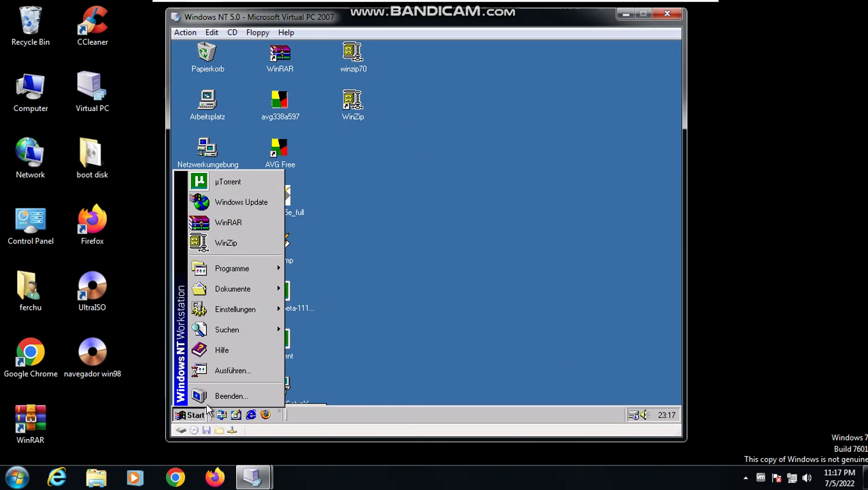
click(235, 395)
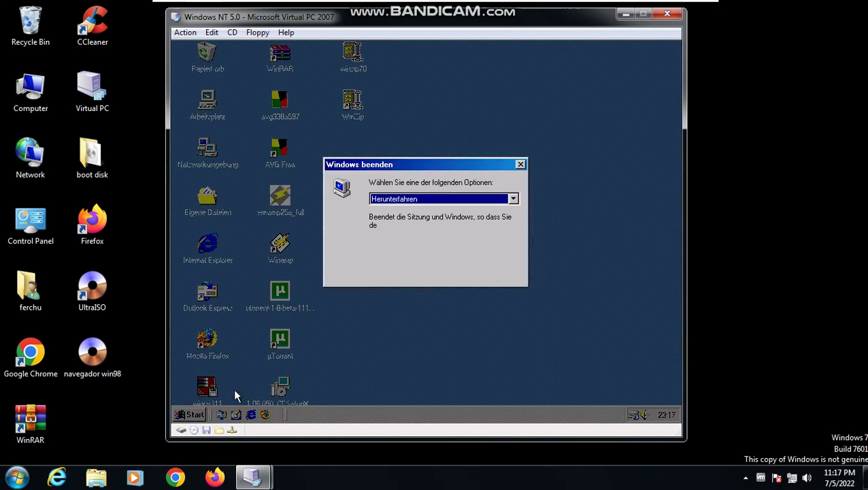
click(394, 270)
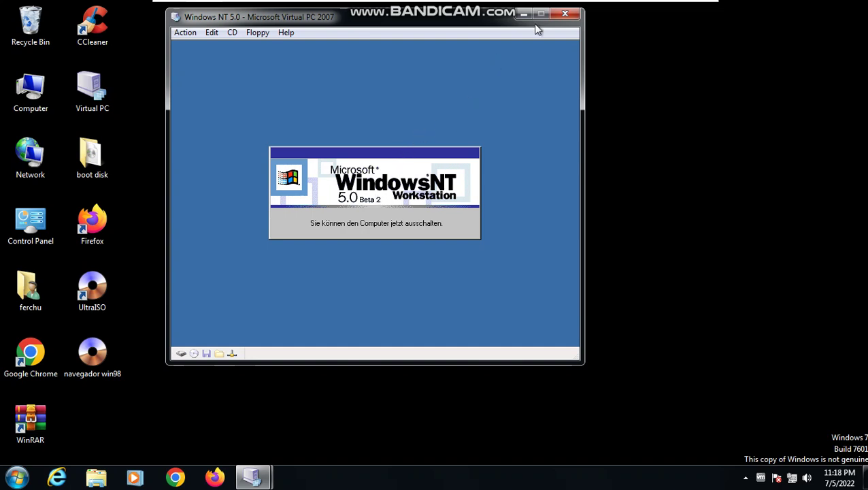
click(565, 17)
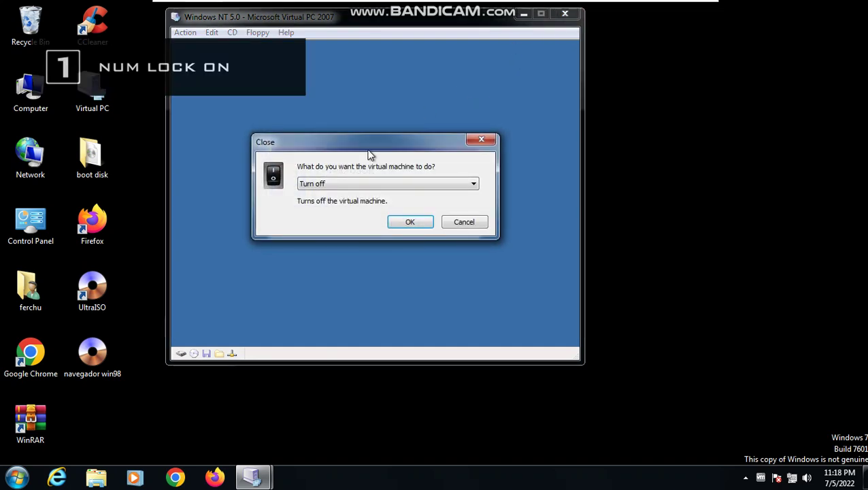
click(411, 225)
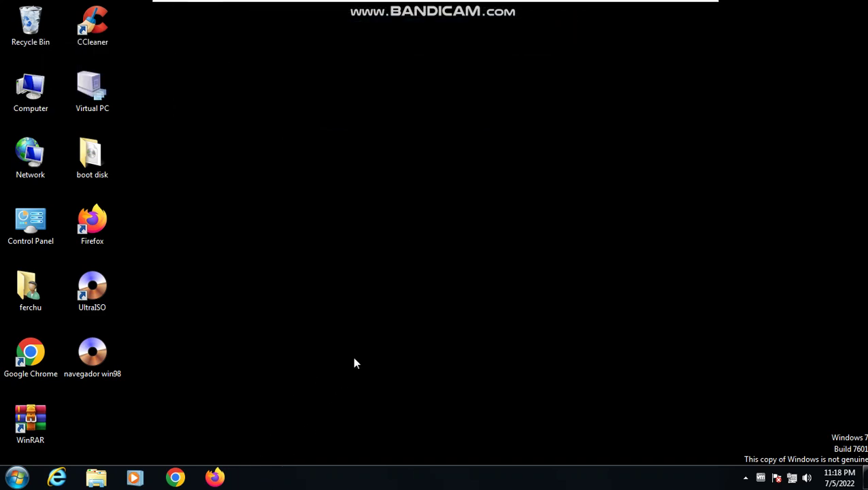
mouse_move(436, 3)
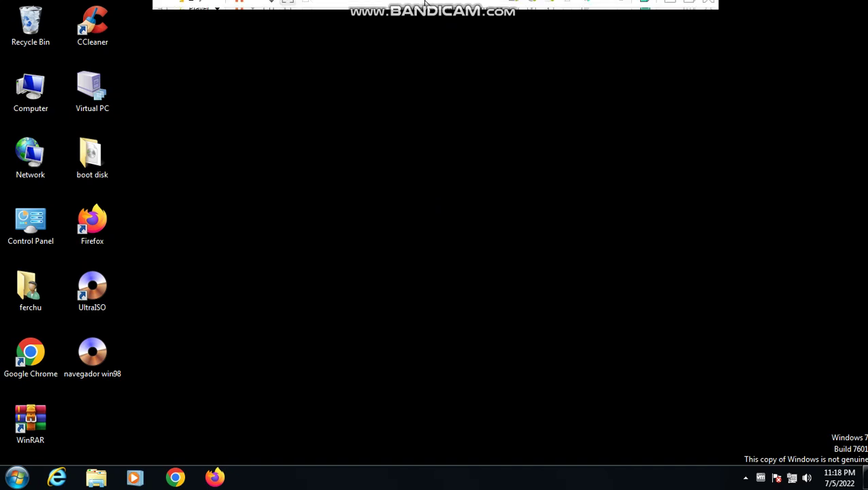
key(alt+Tab)
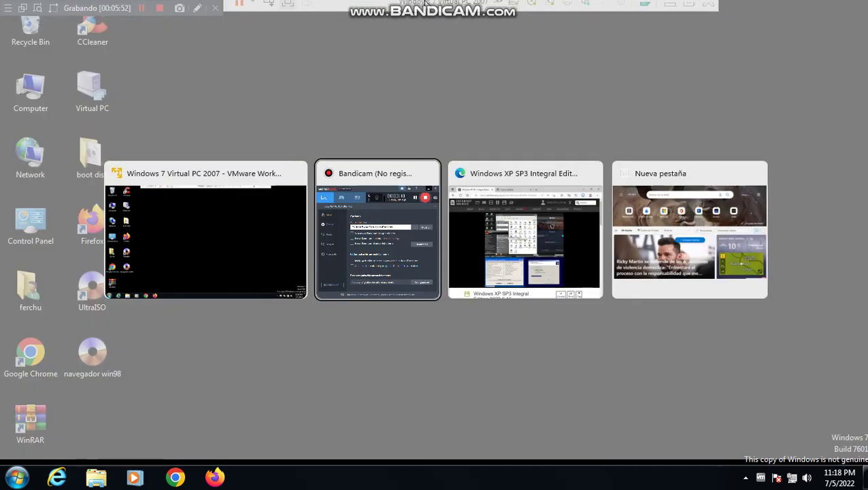